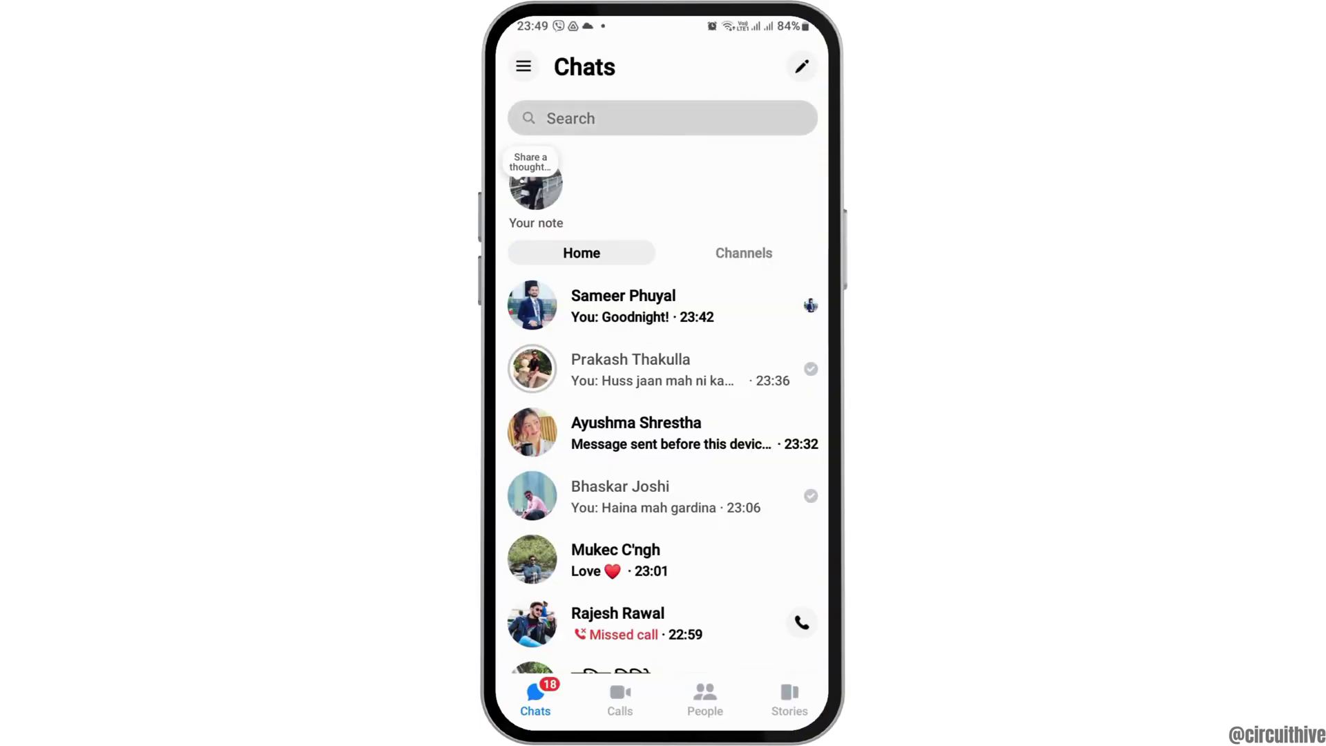
- Search for the contact by name, open their conversation, and show its chat info page
{"action": "left_click", "coordinate": [663, 118]}
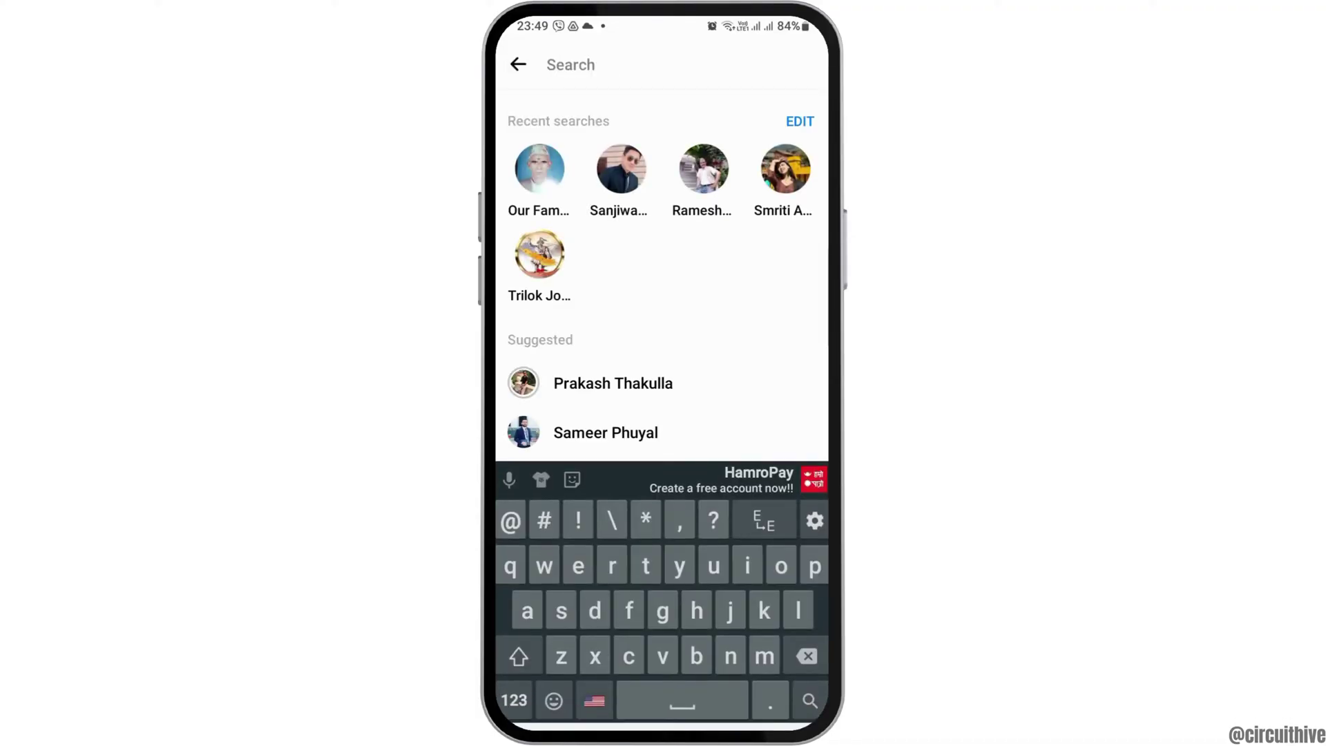
{"action": "type", "text": "smri"}
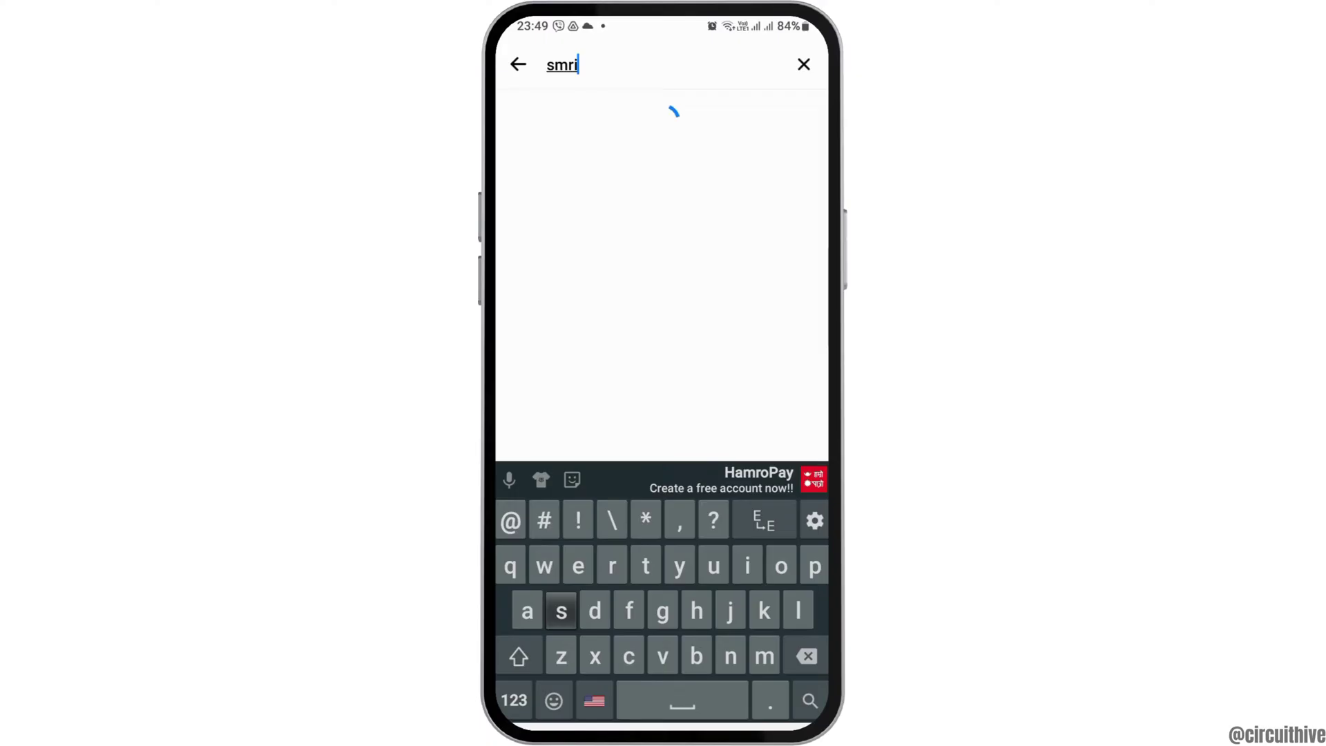
{"action": "type", "text": "ti"}
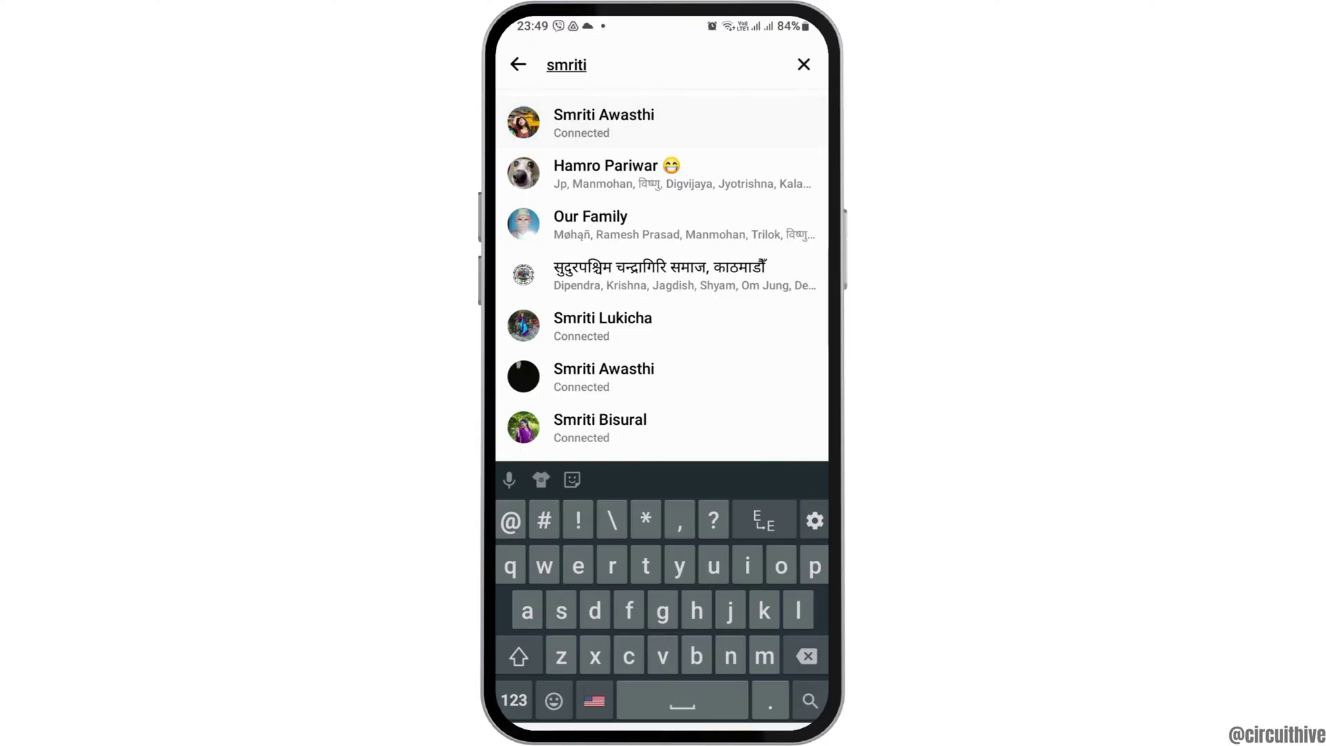
{"action": "left_click", "coordinate": [604, 122]}
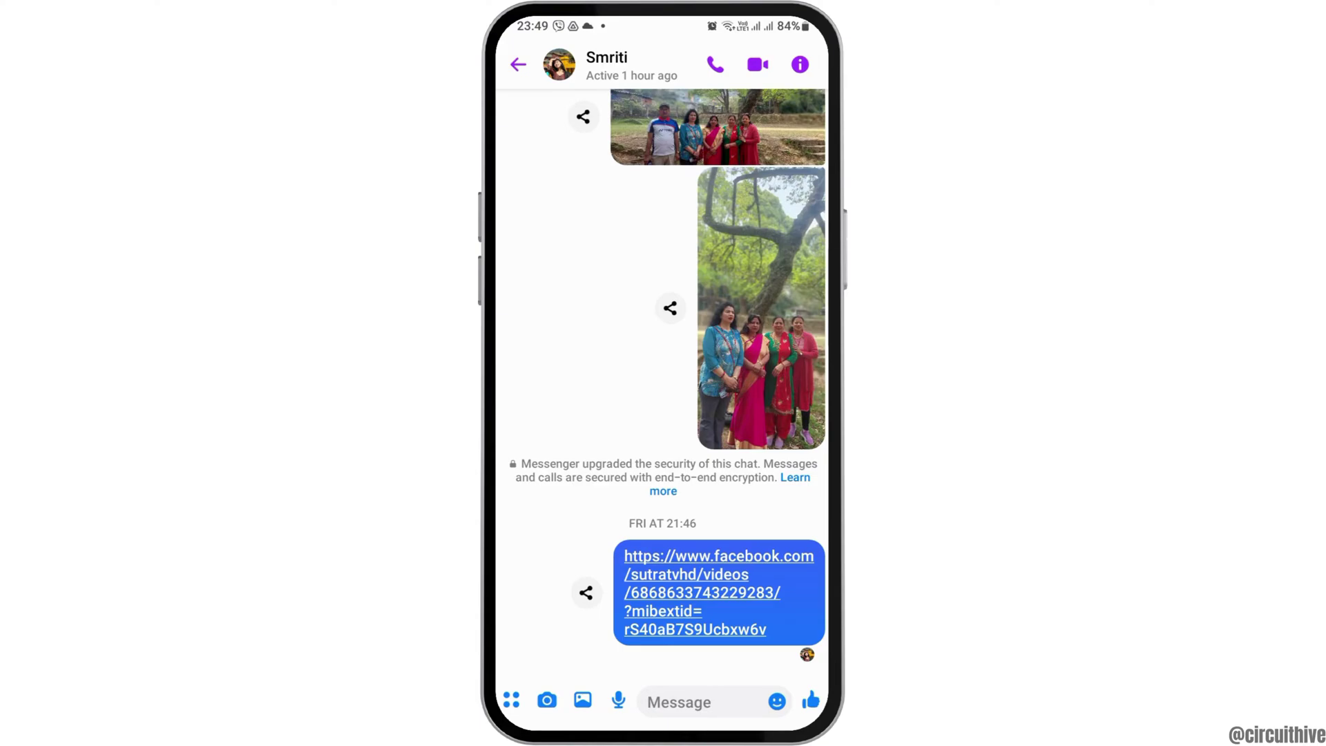
{"action": "left_click", "coordinate": [800, 65]}
{"action": "scroll", "coordinate": [663, 414], "scroll_direction": "down", "scroll_amount": 1}
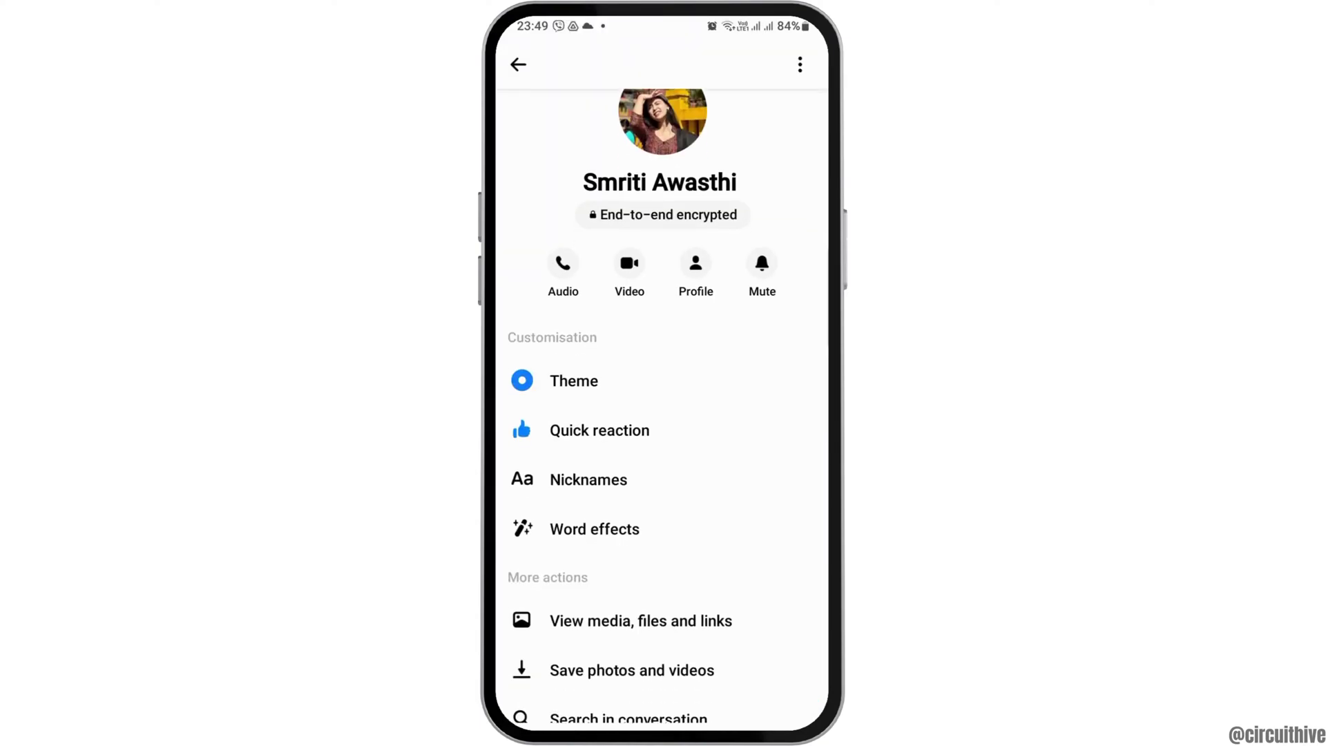
{"action": "scroll", "coordinate": [663, 416], "scroll_direction": "down", "scroll_amount": 2}
{"action": "scroll", "coordinate": [664, 414], "scroll_direction": "up", "scroll_amount": 3}
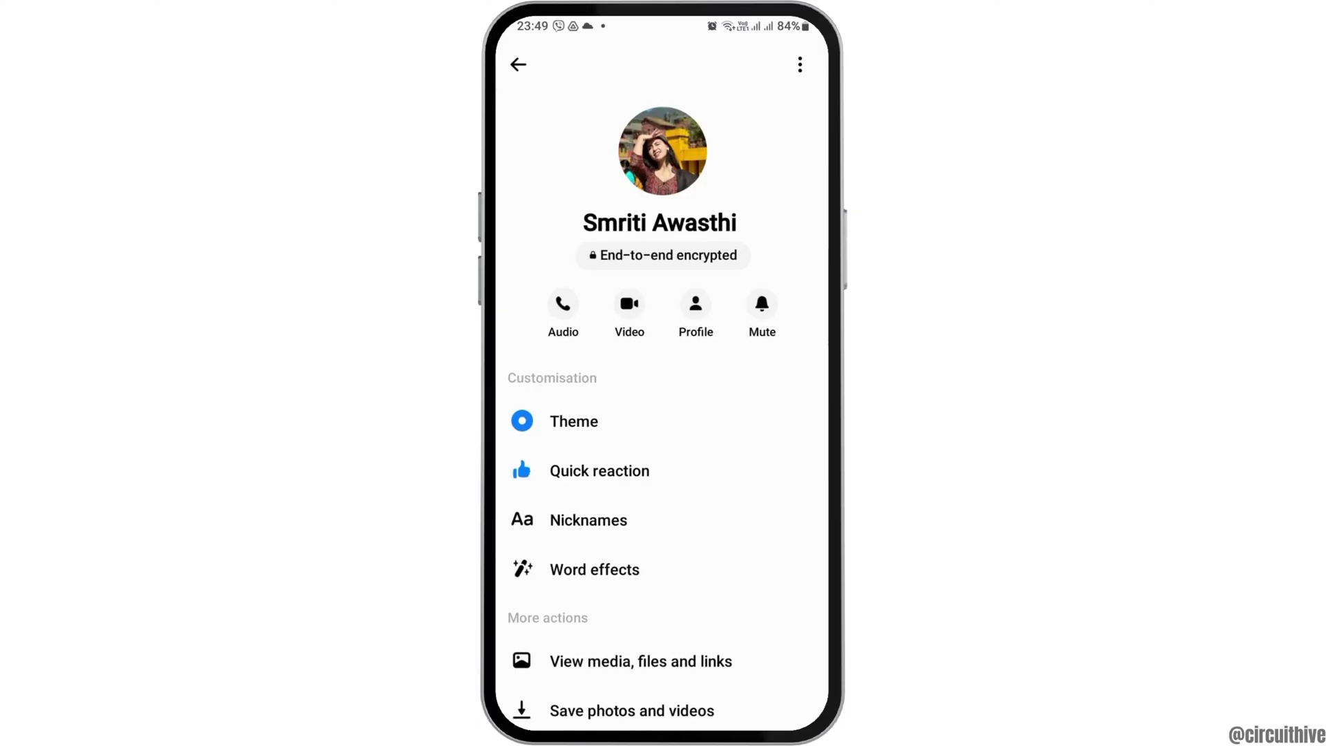
{"action": "scroll", "coordinate": [664, 414], "scroll_direction": "down", "scroll_amount": 3}
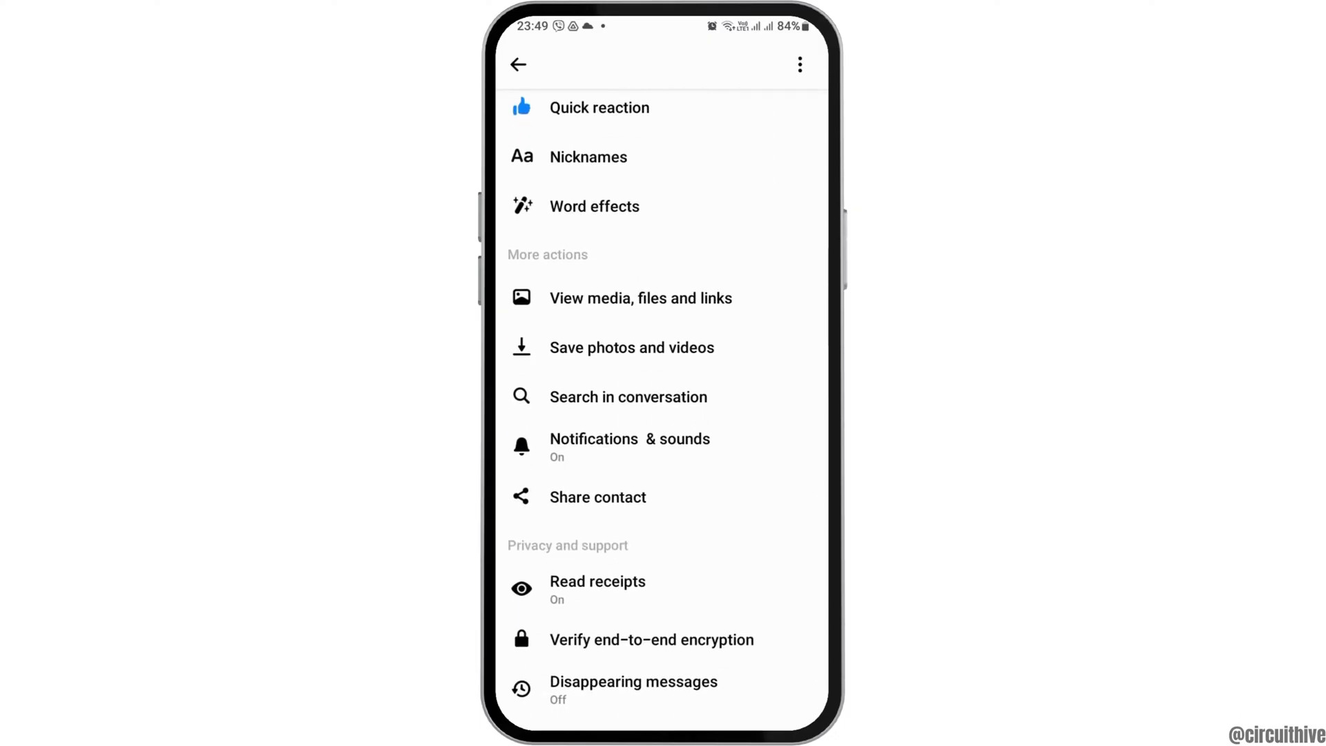
- Run 'Search in conversation' for the word 'hello'
{"action": "left_click", "coordinate": [629, 396]}
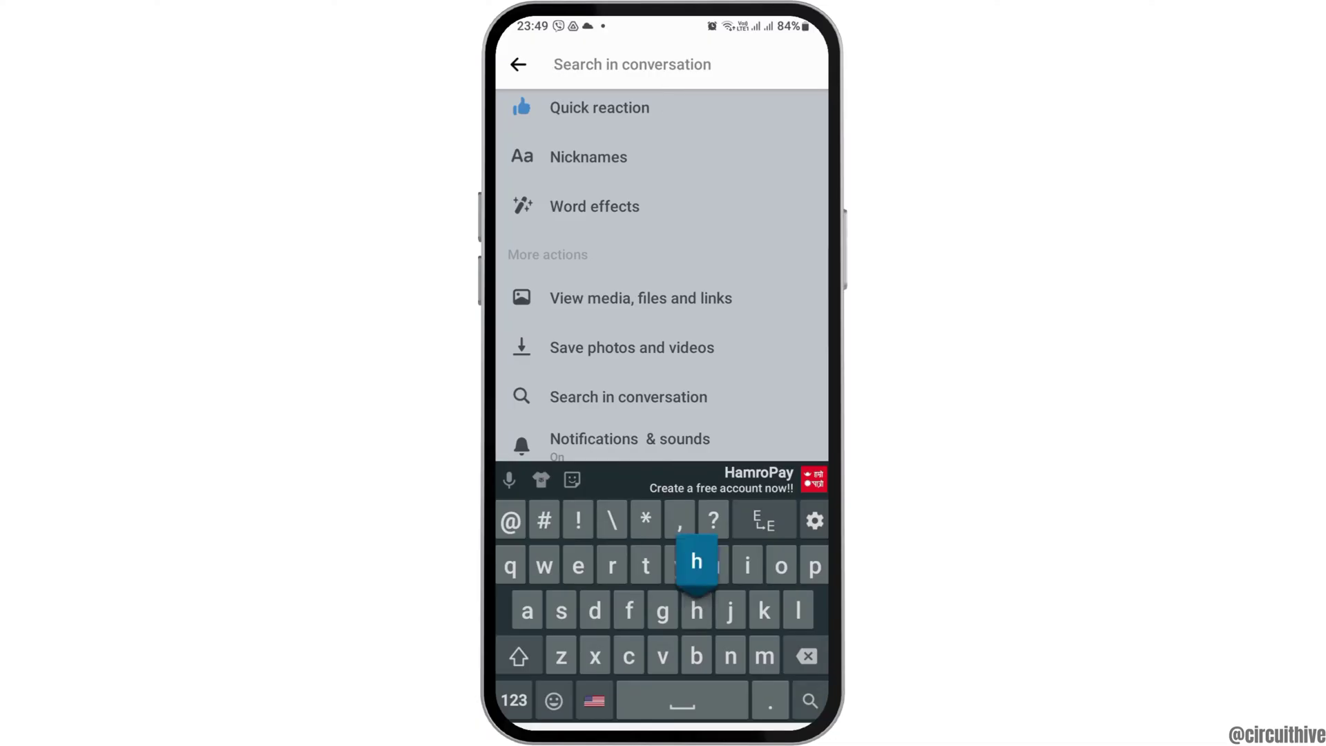
{"action": "type", "text": "hello"}
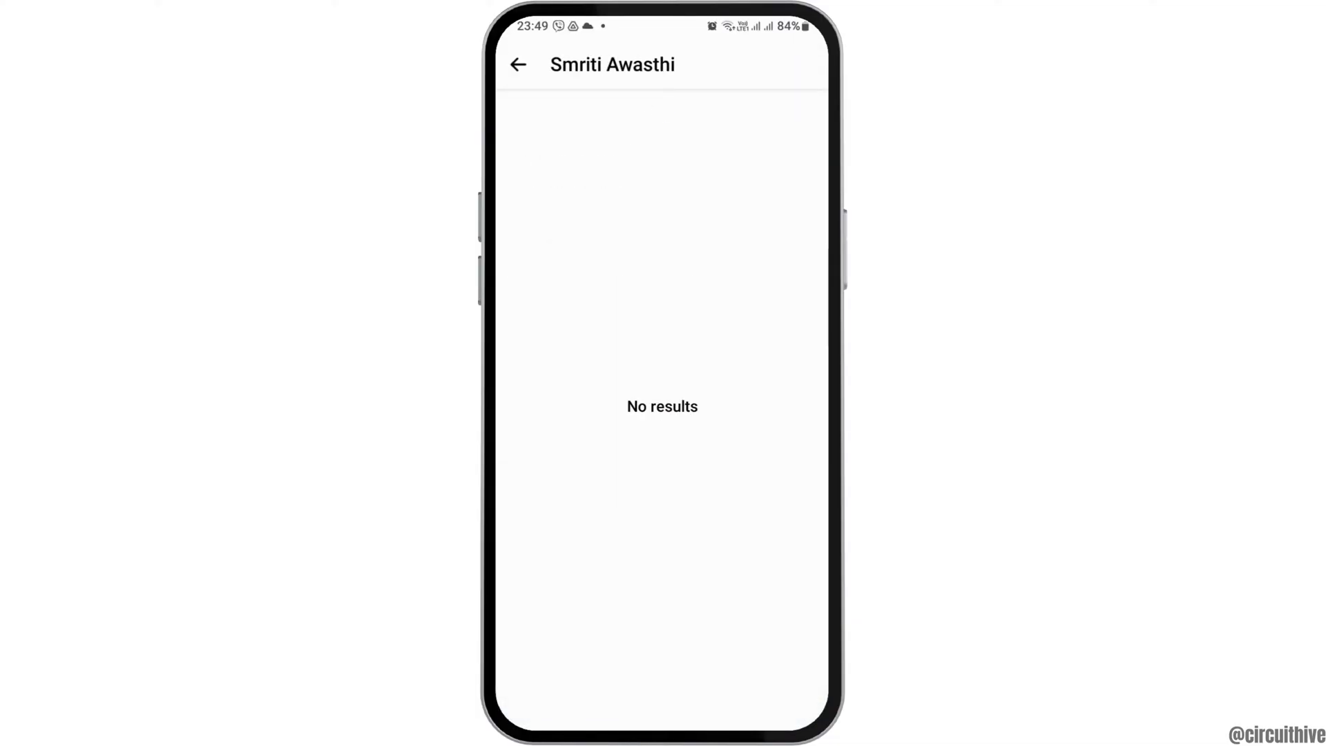
- Leave the 'No results' screen to get back to the contact's chat details
{"action": "left_click", "coordinate": [518, 64]}
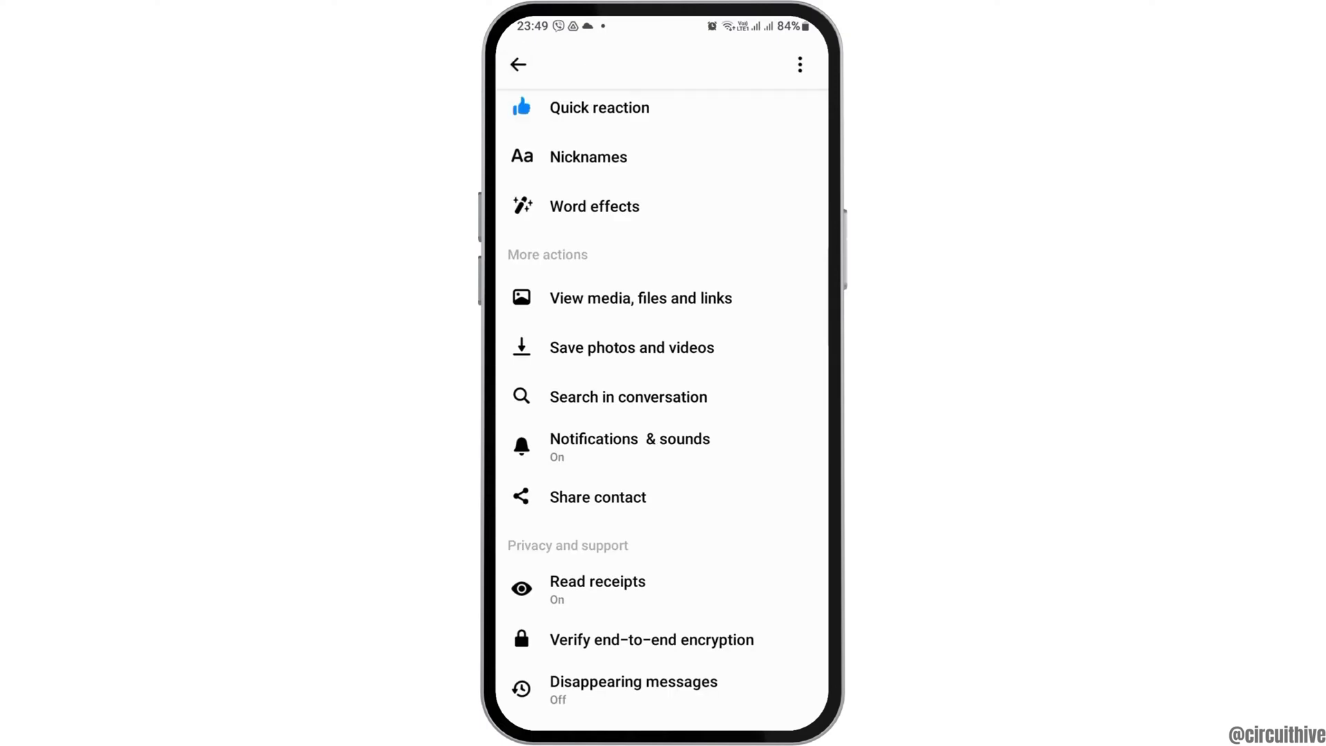
{"action": "scroll", "coordinate": [662, 404], "scroll_direction": "up", "scroll_amount": 5}
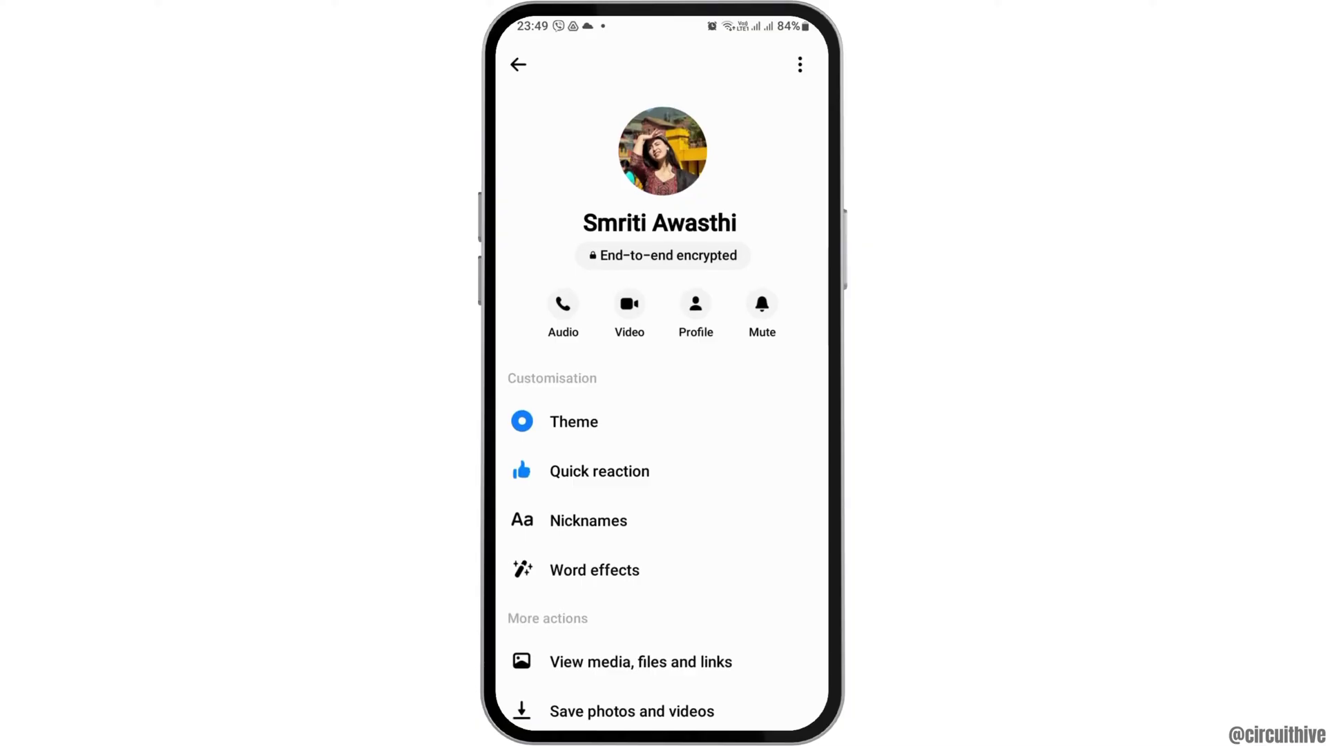